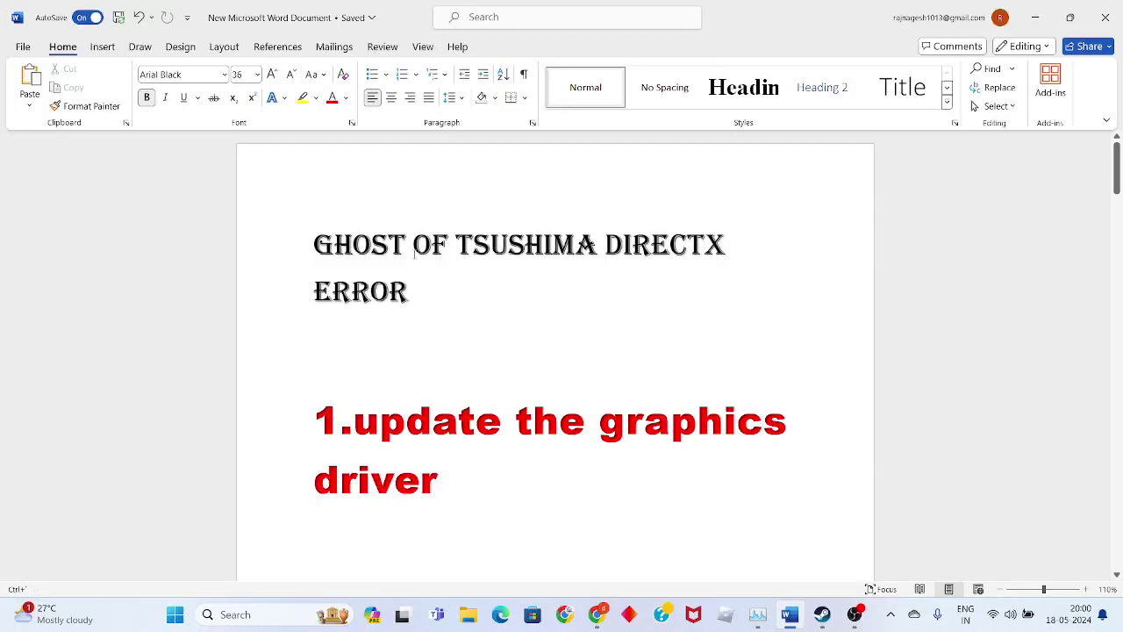
- Hide the Word notes and open Device Manager through a 'devi' search
key(Escape)
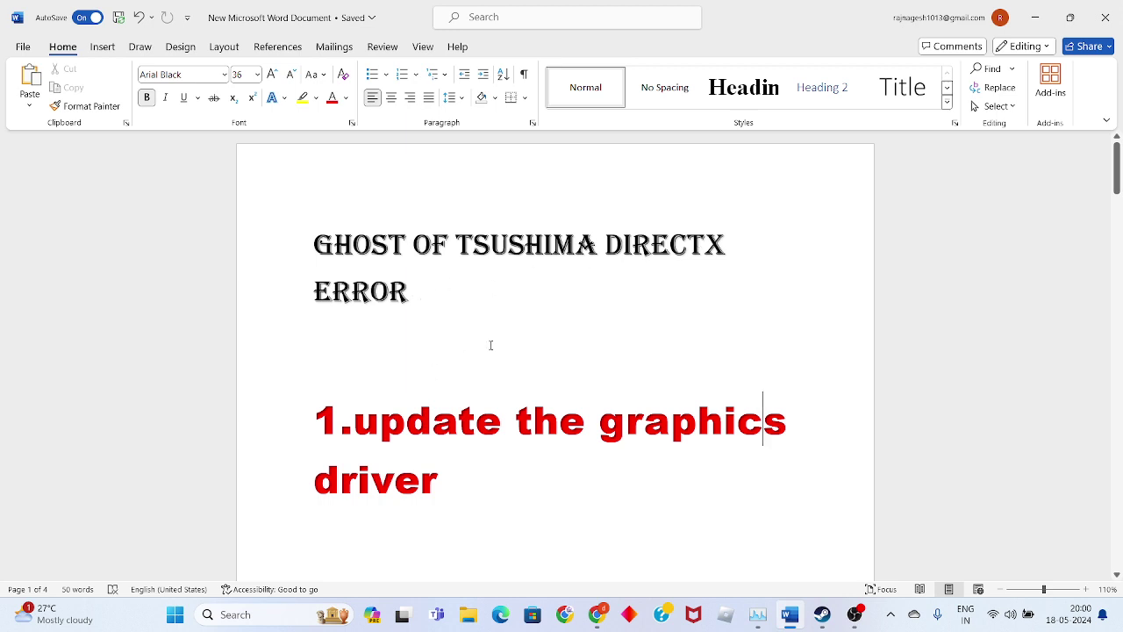
scroll(491, 345, down, 1)
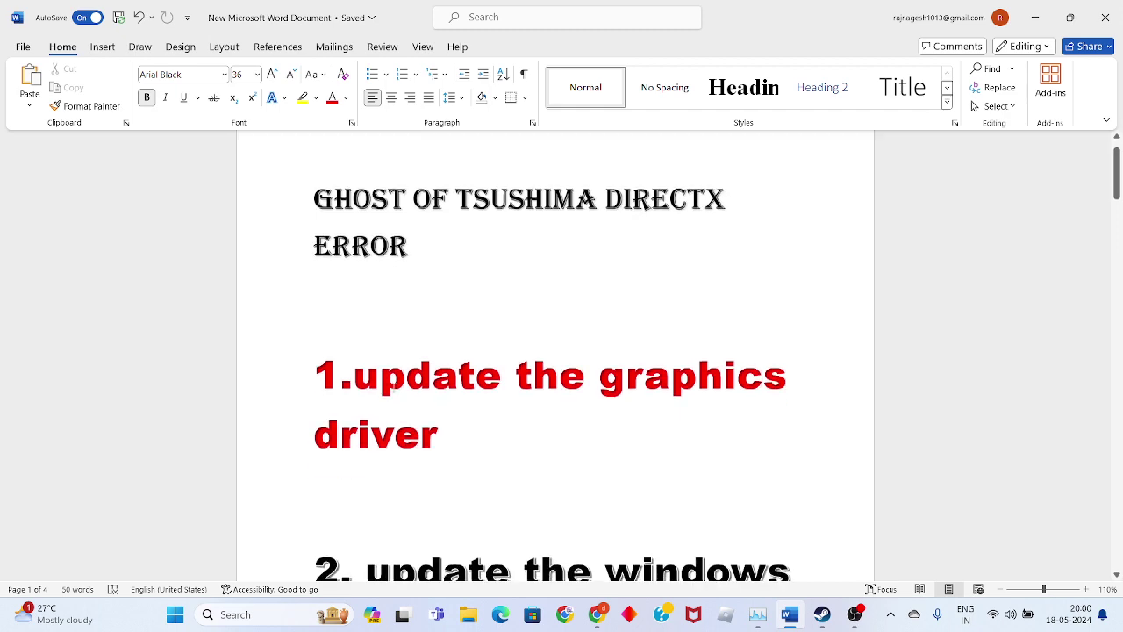
click(1039, 18)
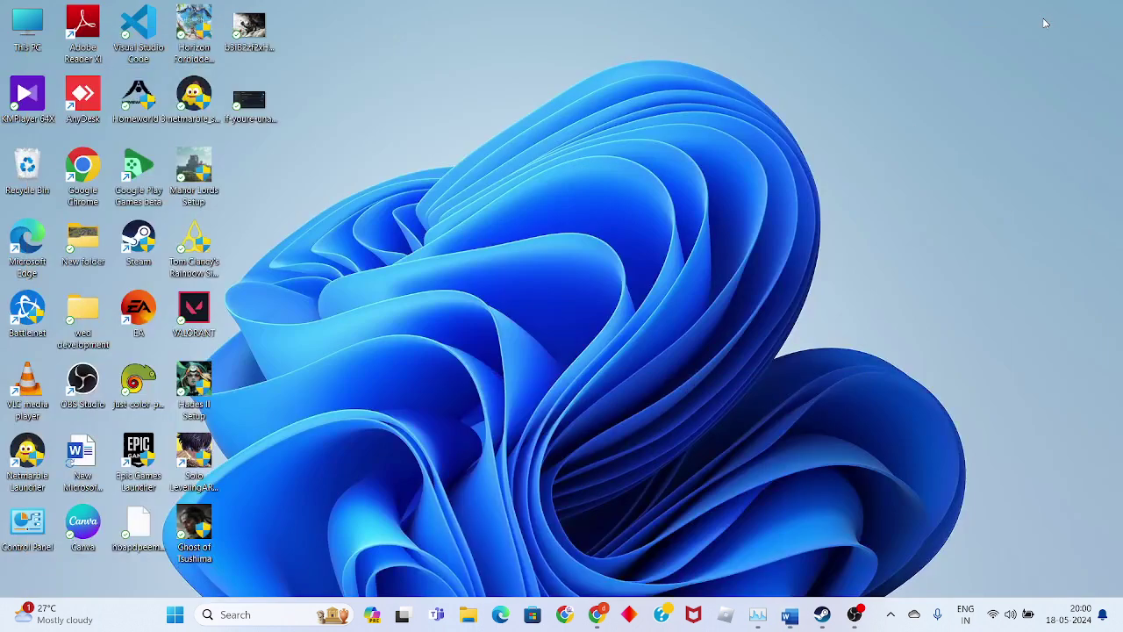
click(281, 612)
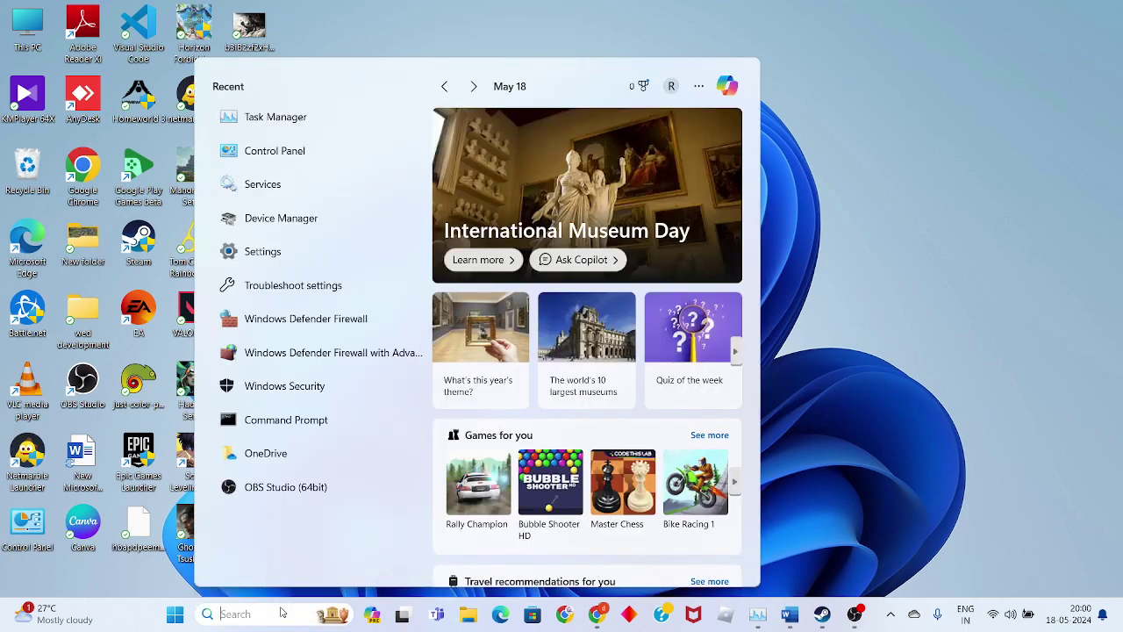
text(devi)
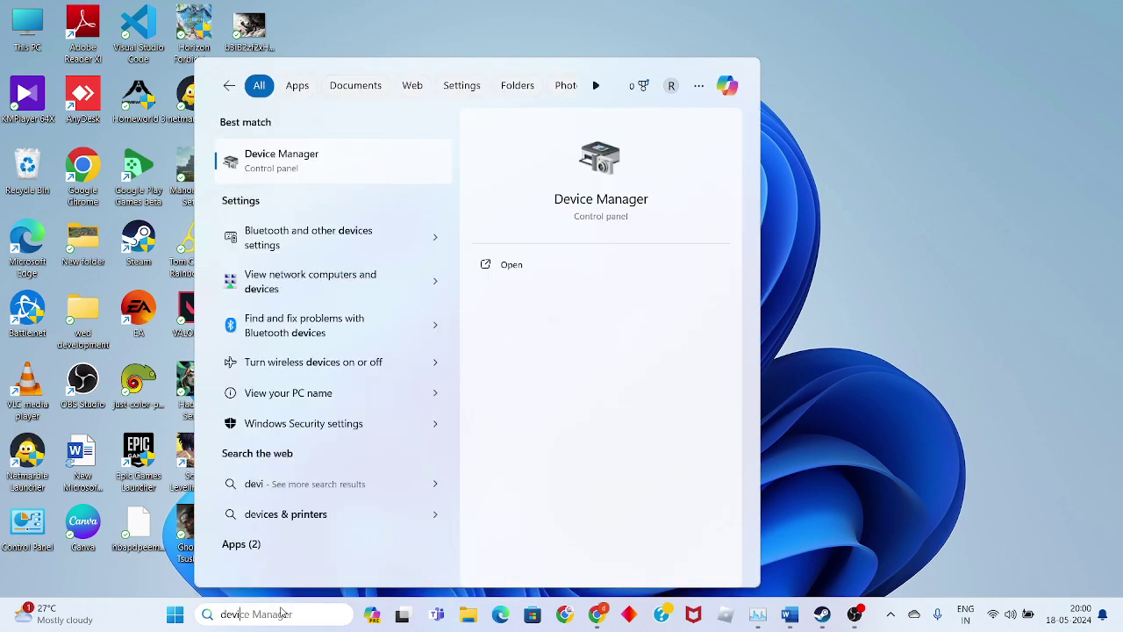
key(Return)
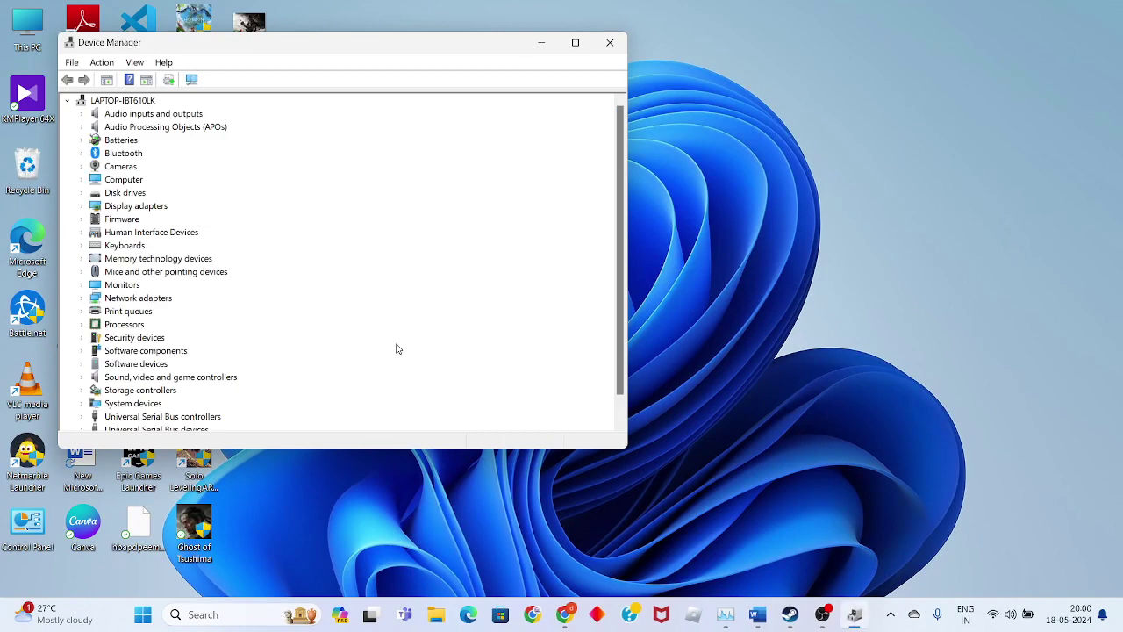
- Search automatically for a newer NVIDIA GeForce RTX 3050 Laptop GPU driver, then close Device Manager
double_click(146, 205)
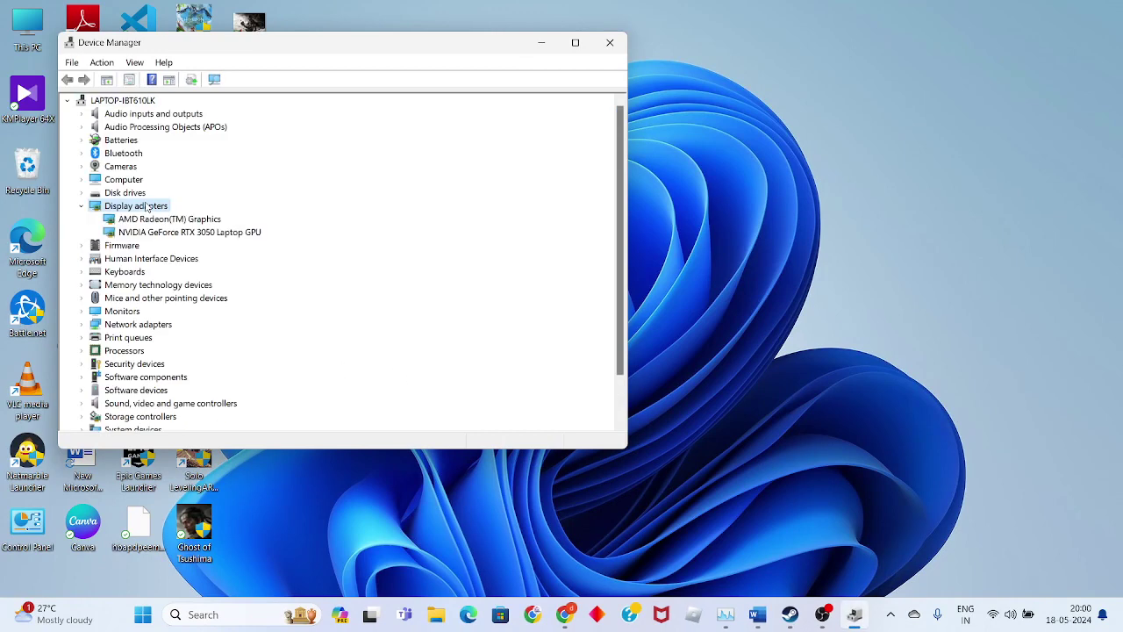
click(186, 234)
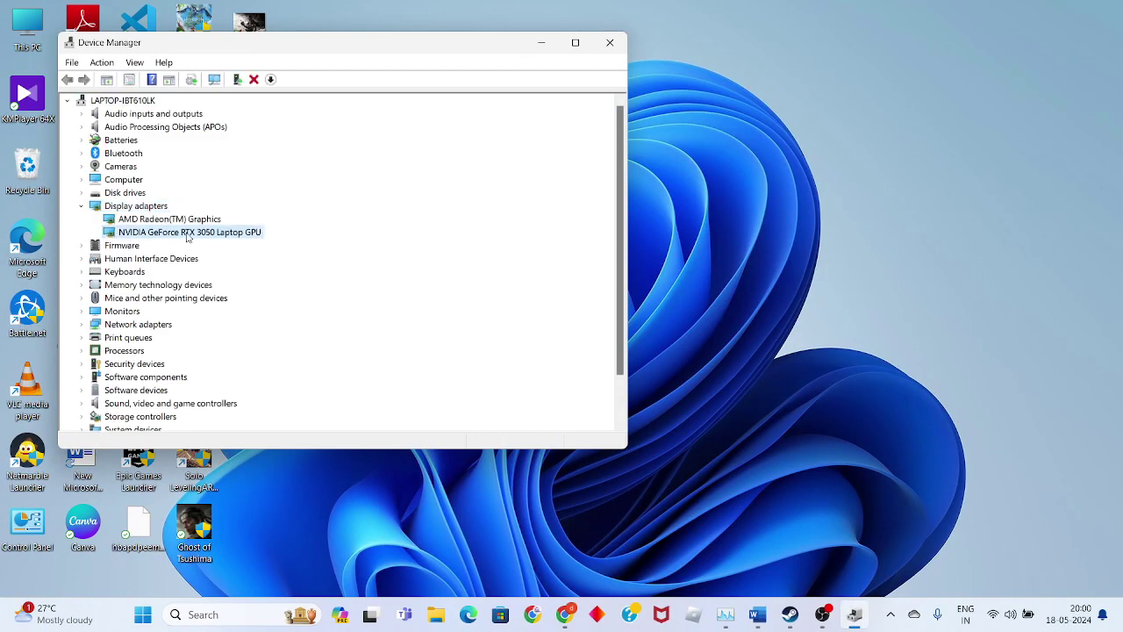
right_click(186, 236)
click(233, 246)
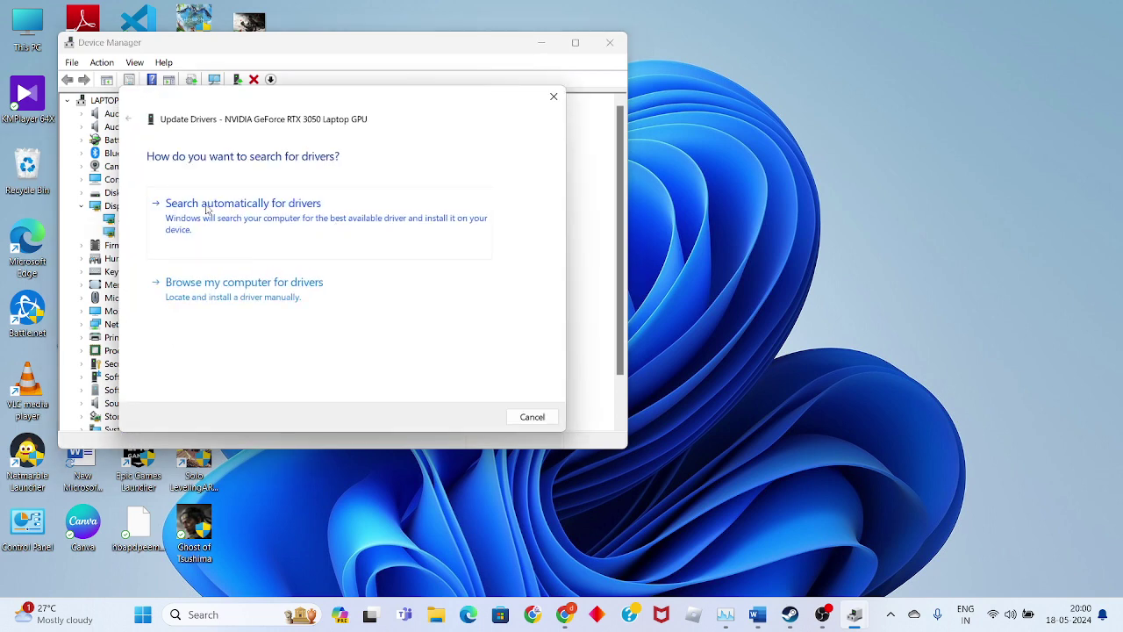
click(349, 215)
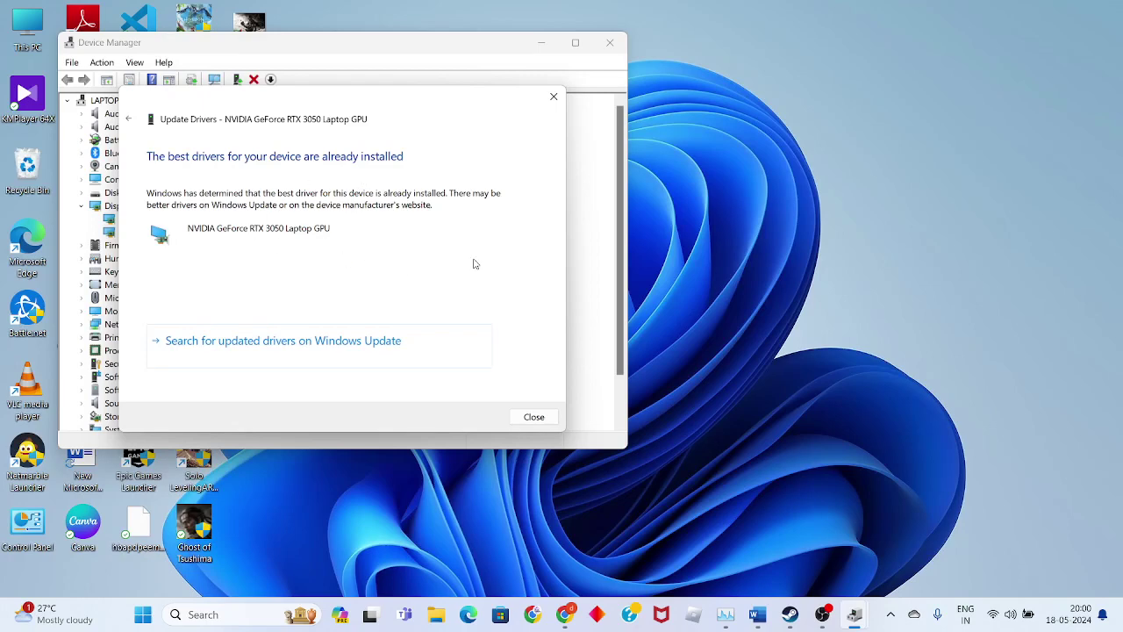
click(554, 96)
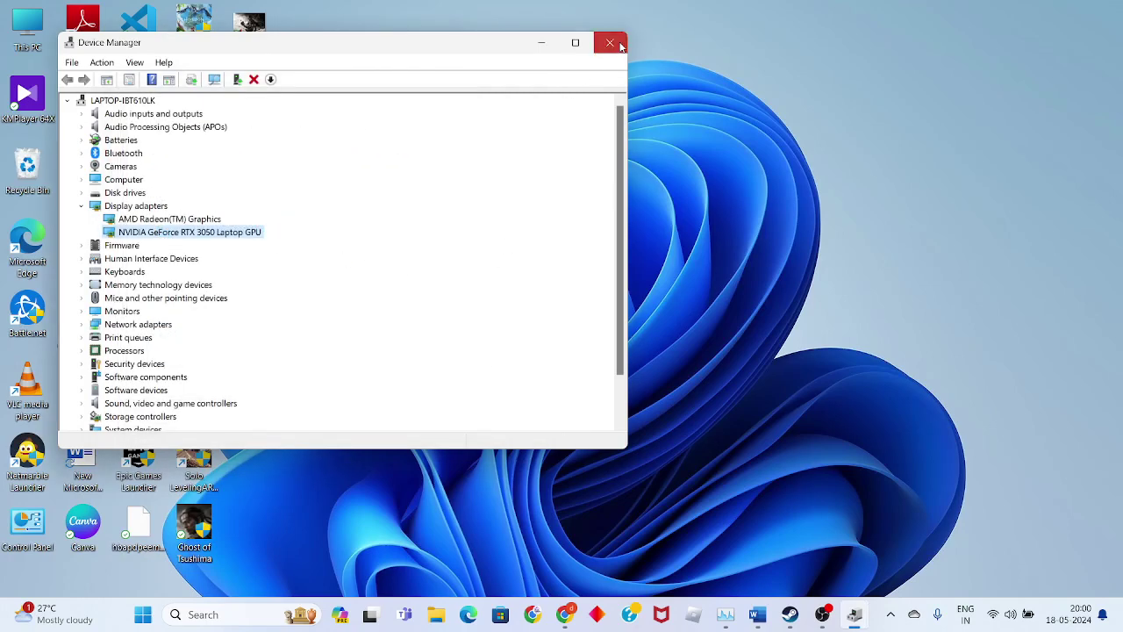
click(609, 42)
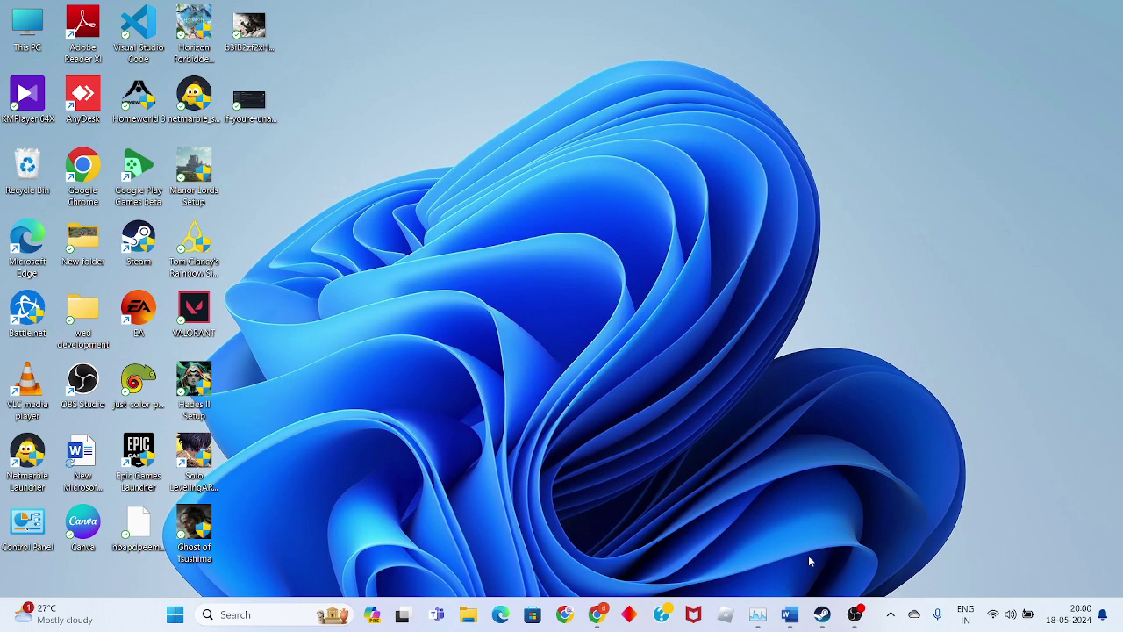
- Restore the Word notes and scroll down to step 2, 'update the windows'
click(790, 614)
scroll(620, 463, down, 3)
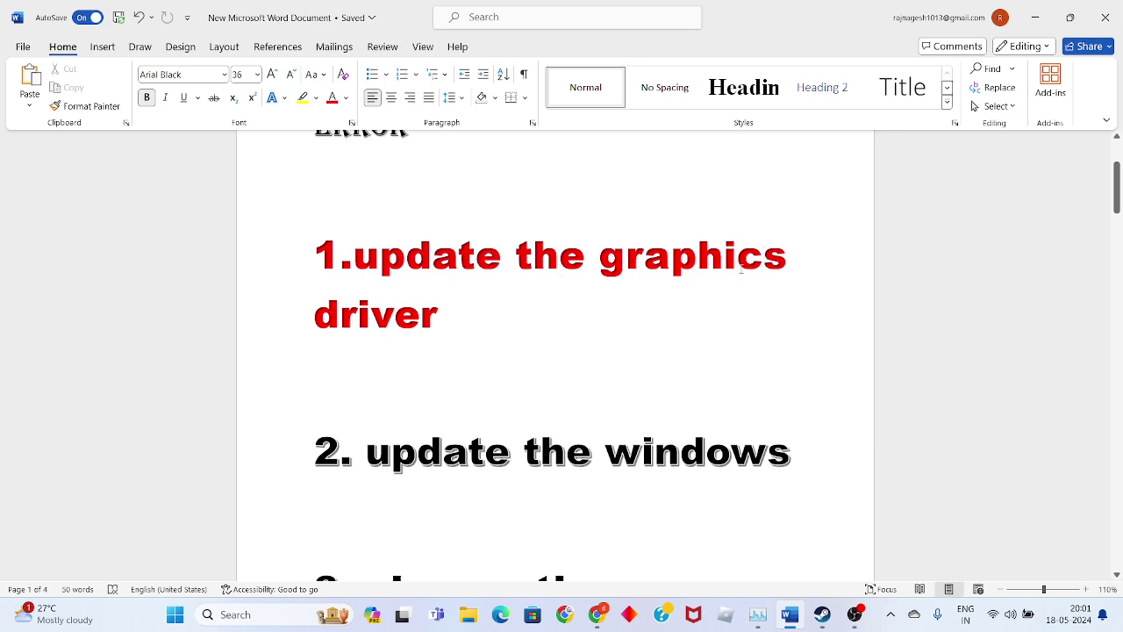
- Open Settings, check Windows Update, and view Update history with the 19 Driver Updates expanded
click(1035, 17)
click(249, 618)
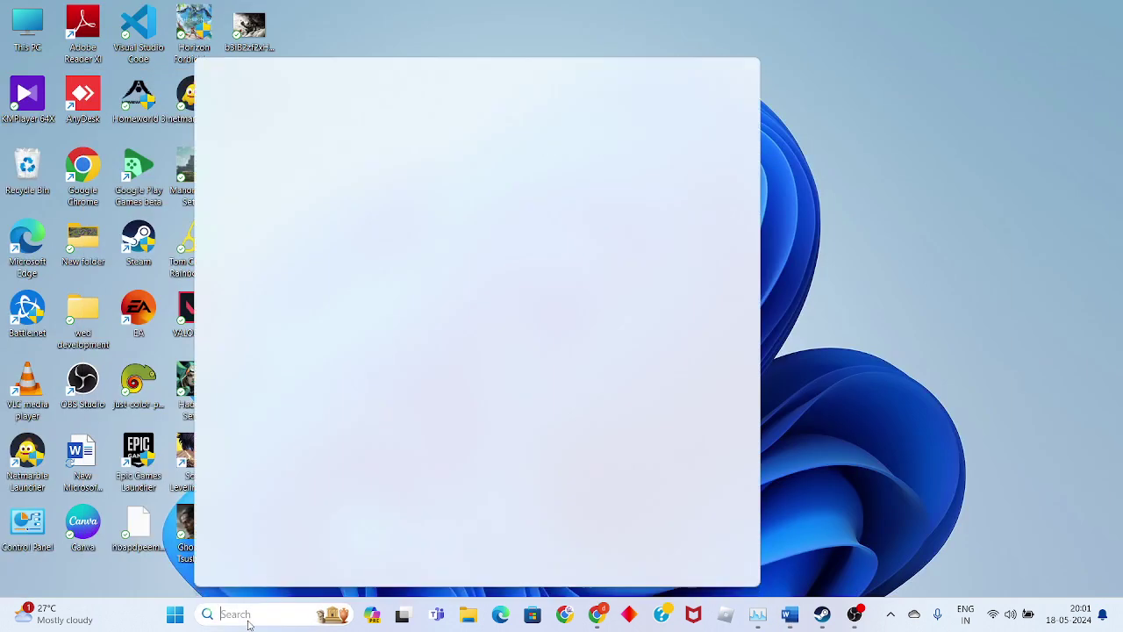
text(s)
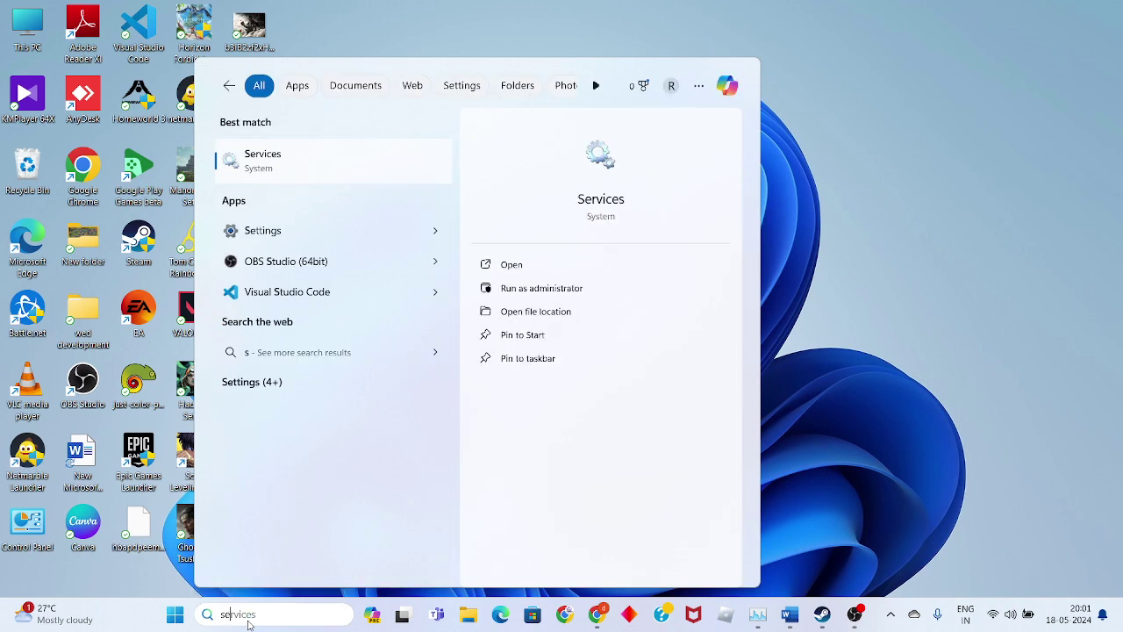
text(ettings)
key(Return)
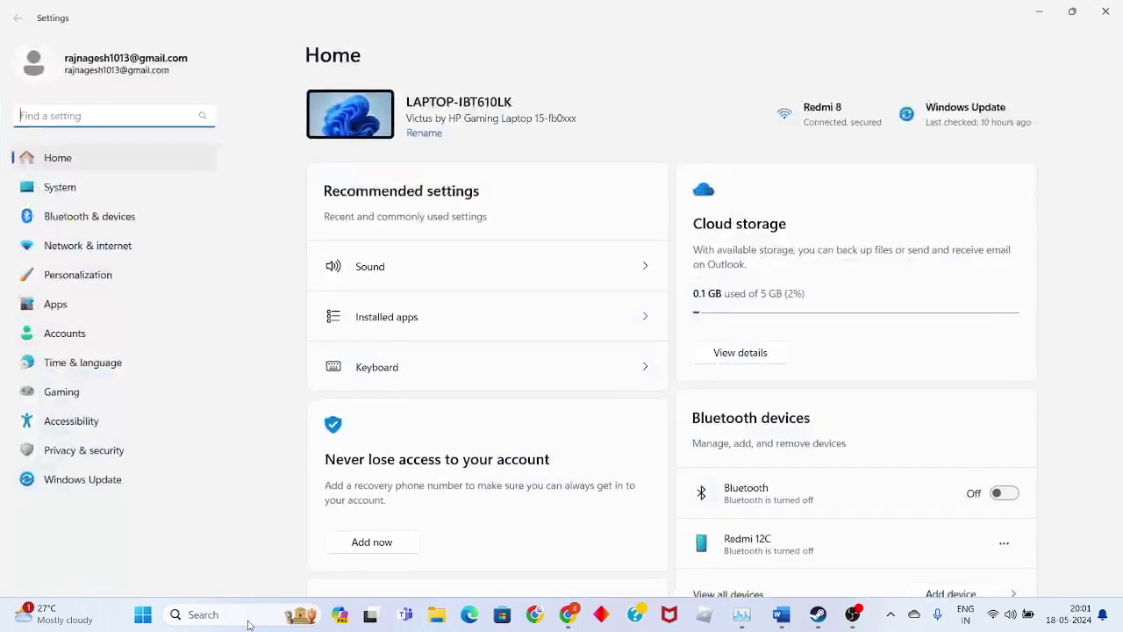
click(122, 481)
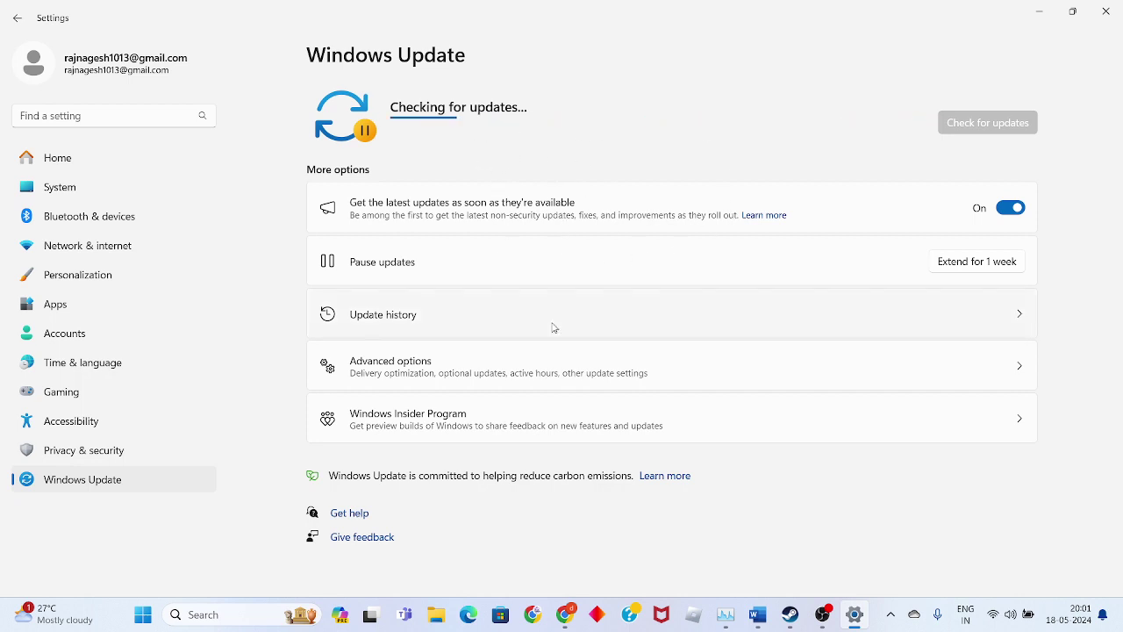
click(425, 314)
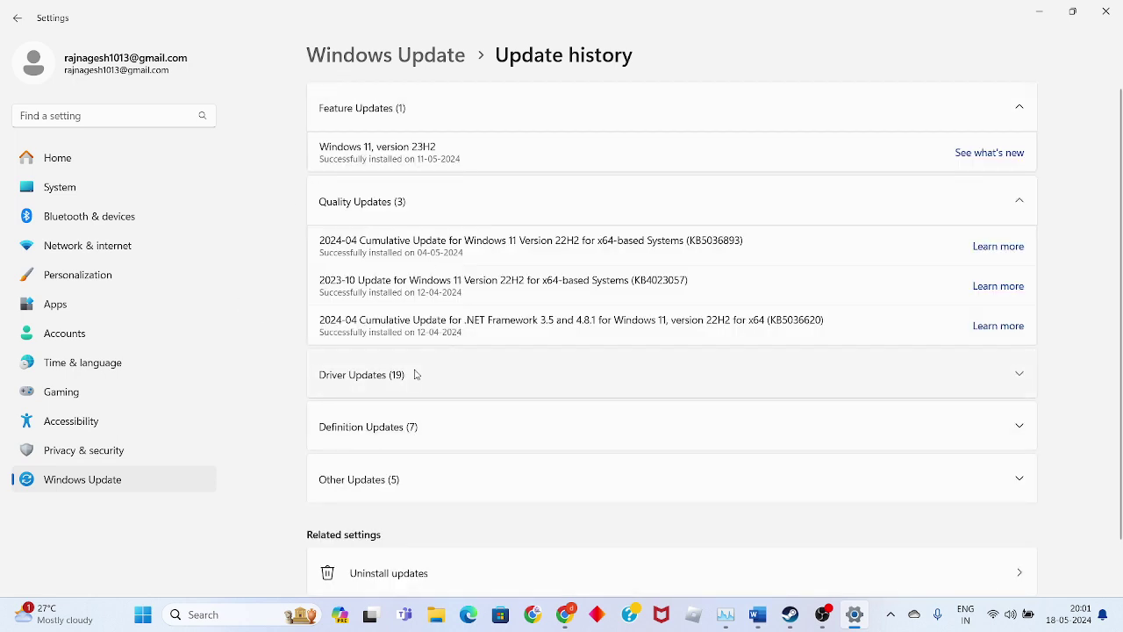
click(412, 376)
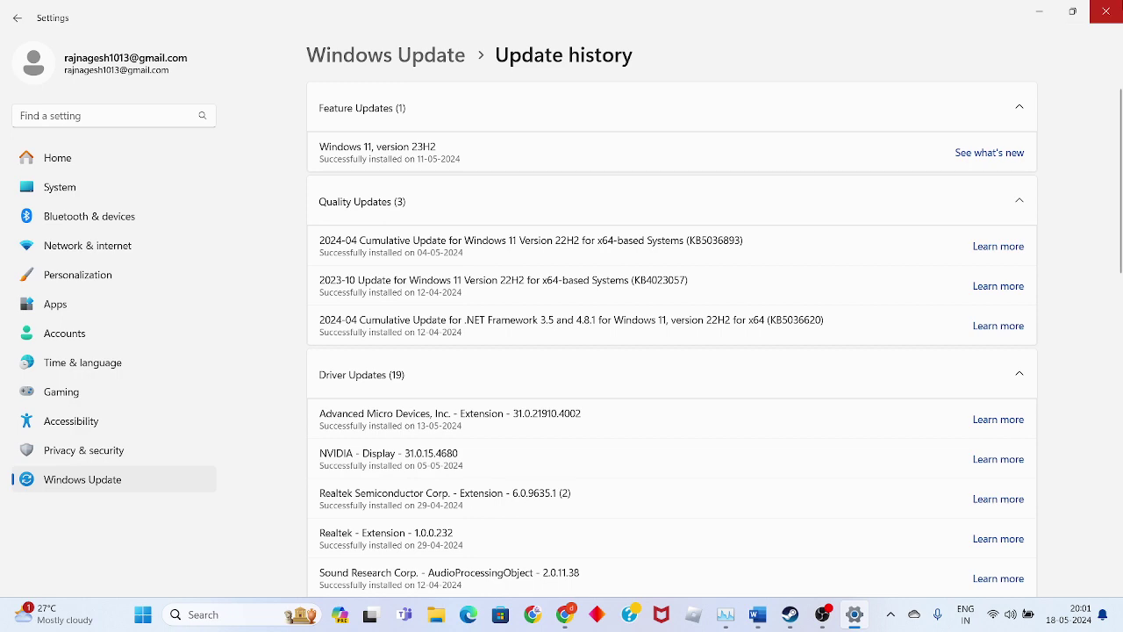
- Close Settings and search Google in Chrome for 'nvidia driver download'
click(1105, 11)
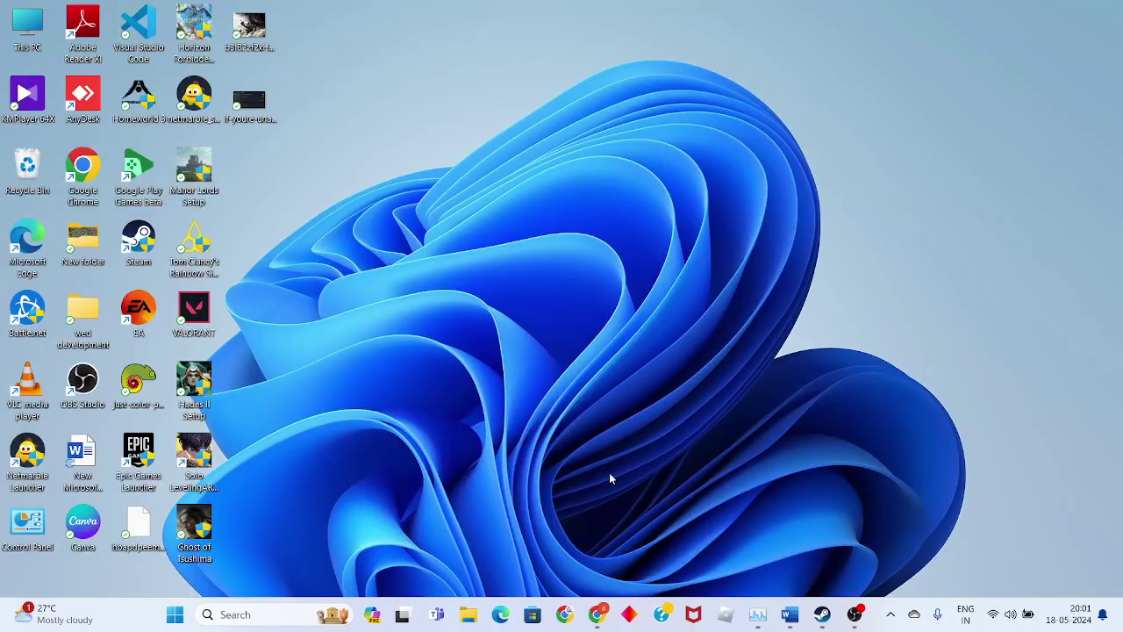
click(564, 614)
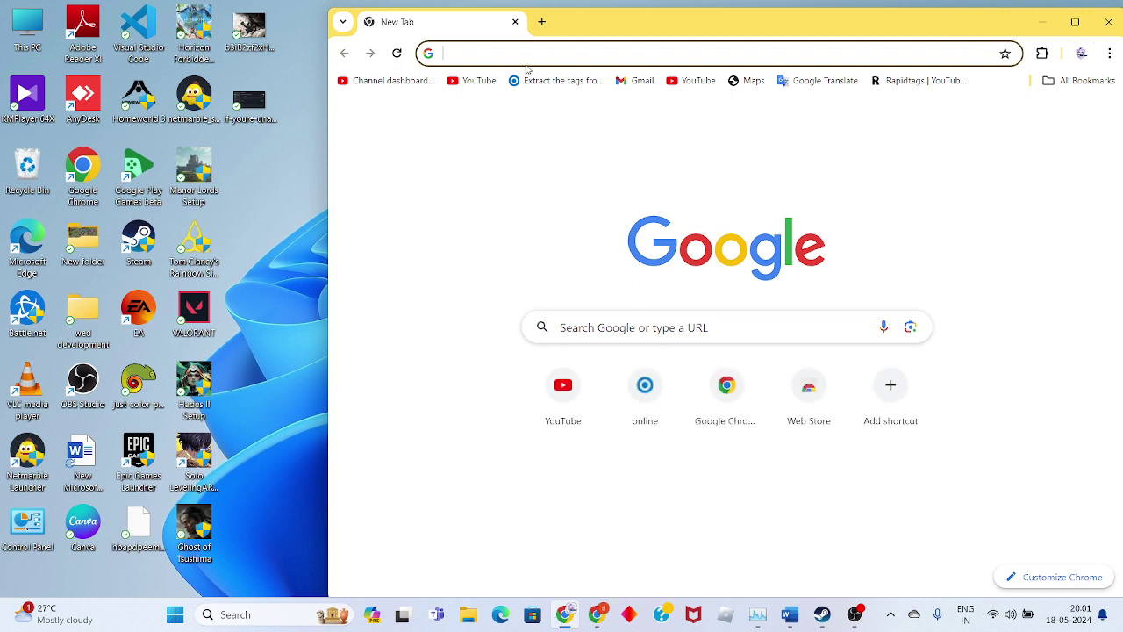
text(nv)
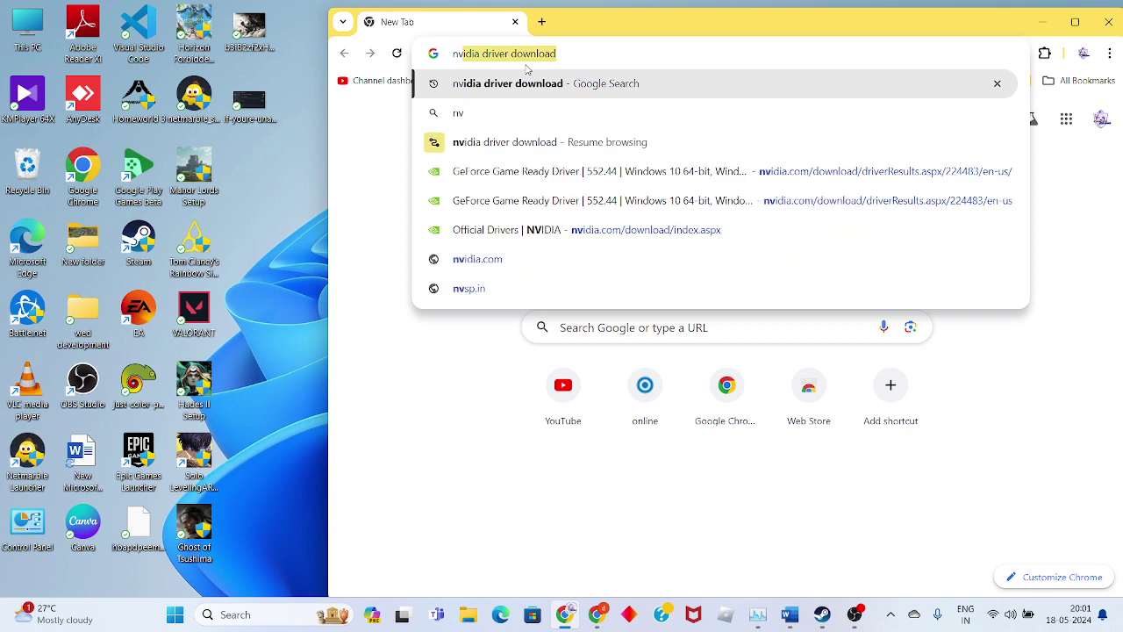
key(Right)
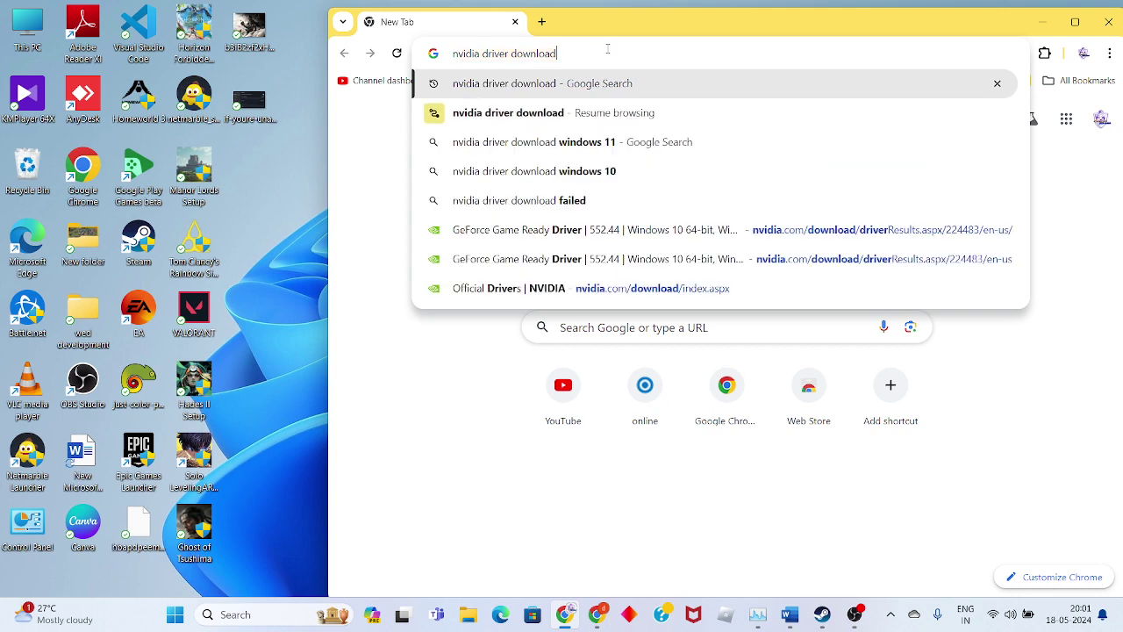
key(Return)
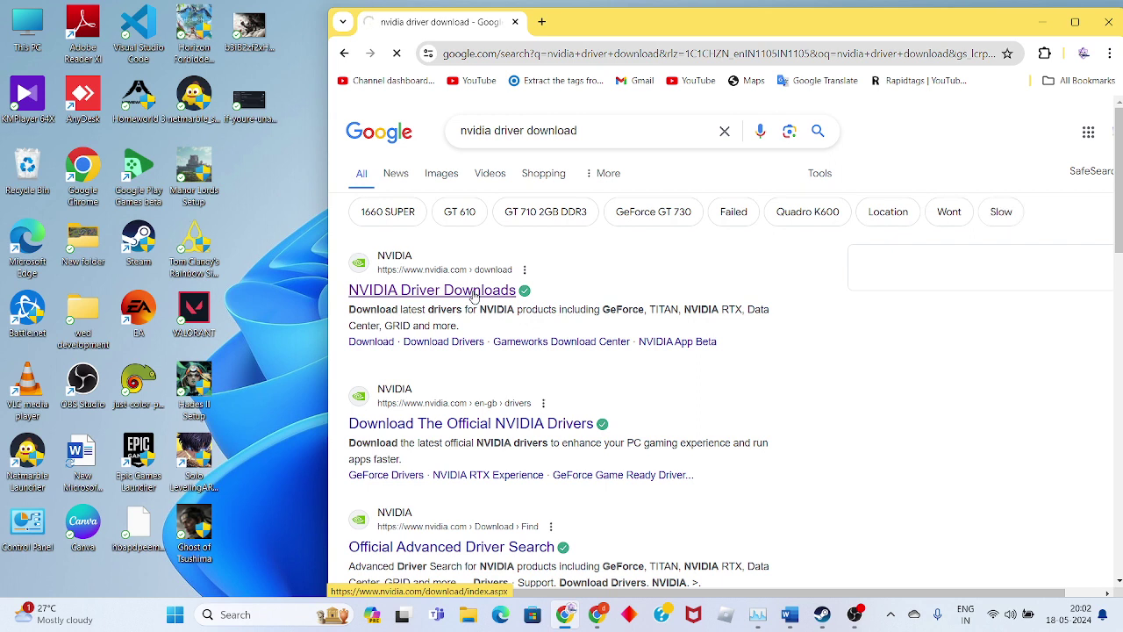
- Find GeForce Game Ready Driver 552.44 for the RTX 3050 on Windows 11, then minimise Chrome
click(473, 296)
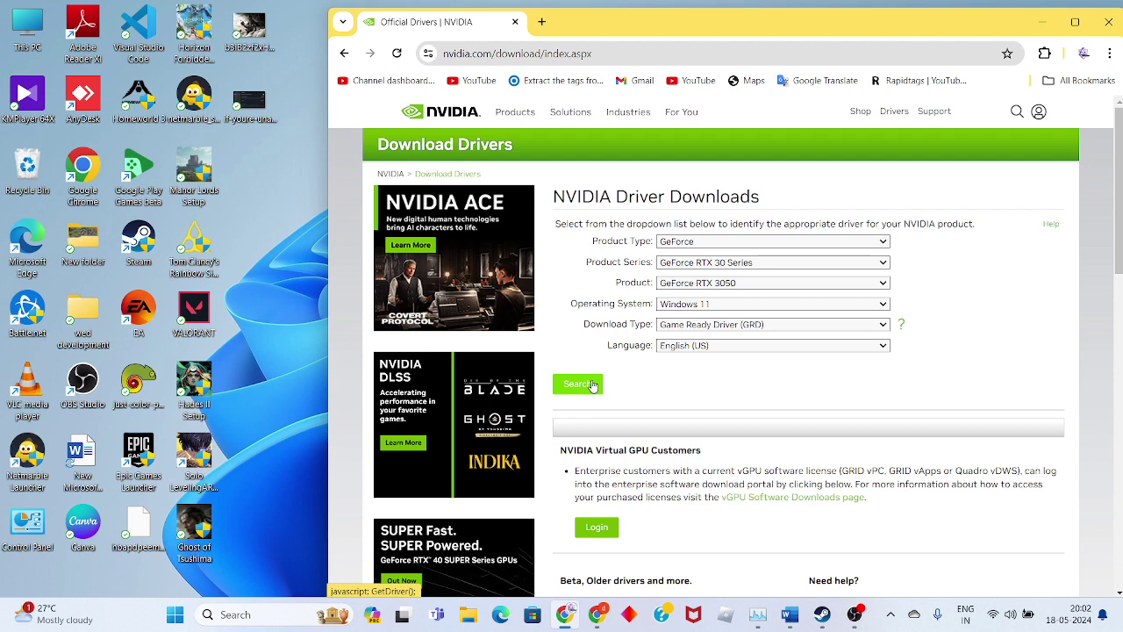
click(591, 385)
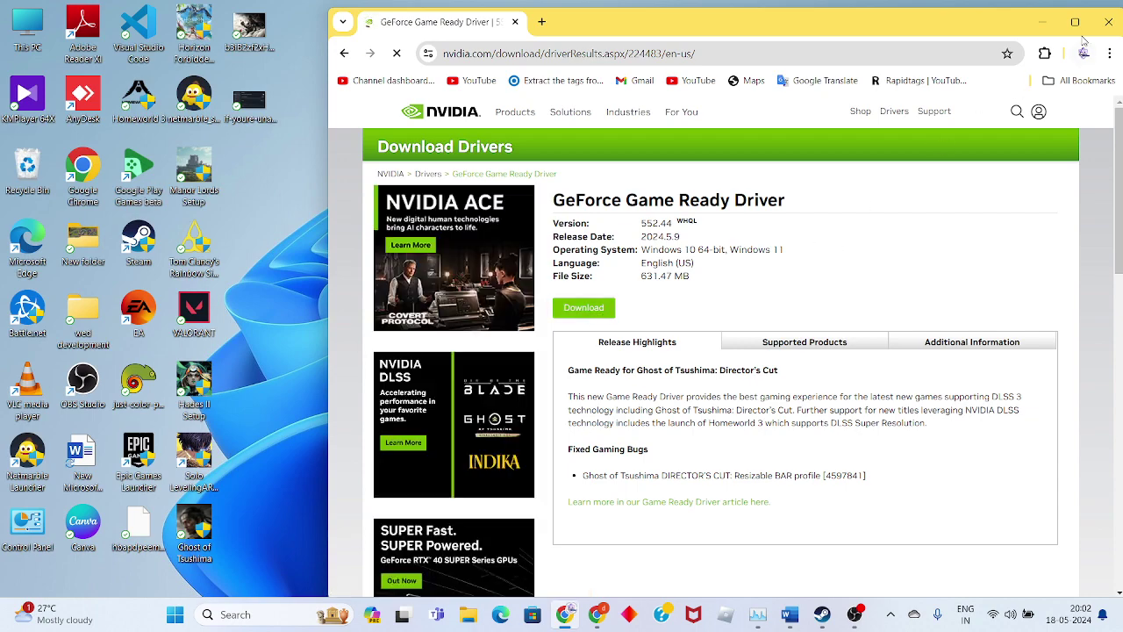
click(1041, 21)
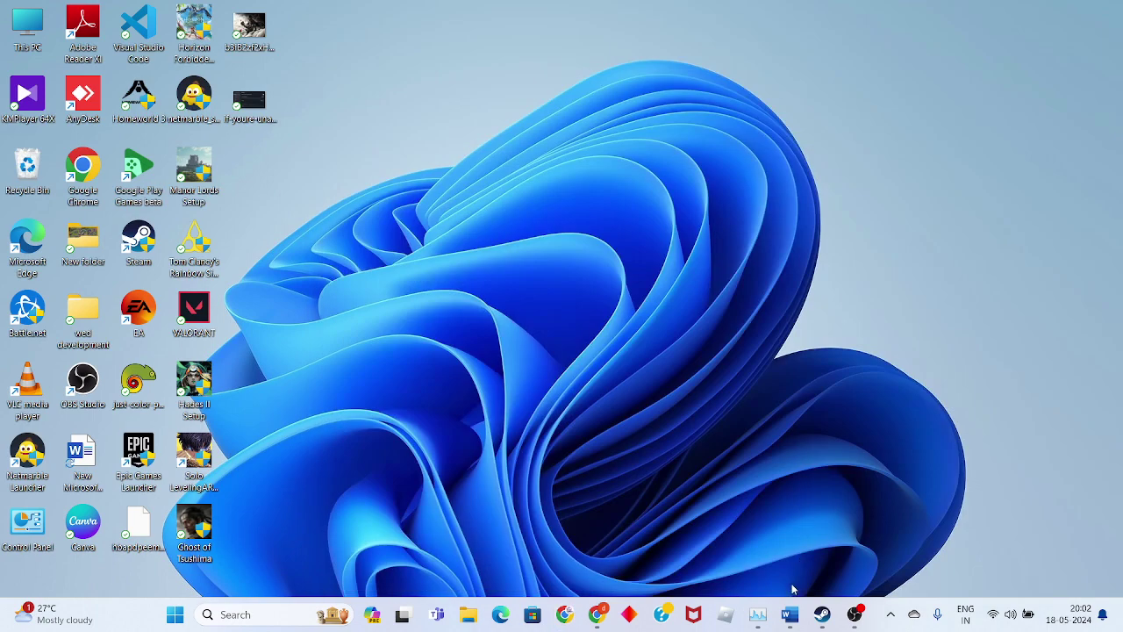
- Insert 'x' so step 3 reads 'change the directx12 to directx11', then minimise Word
click(789, 614)
scroll(563, 449, down, 5)
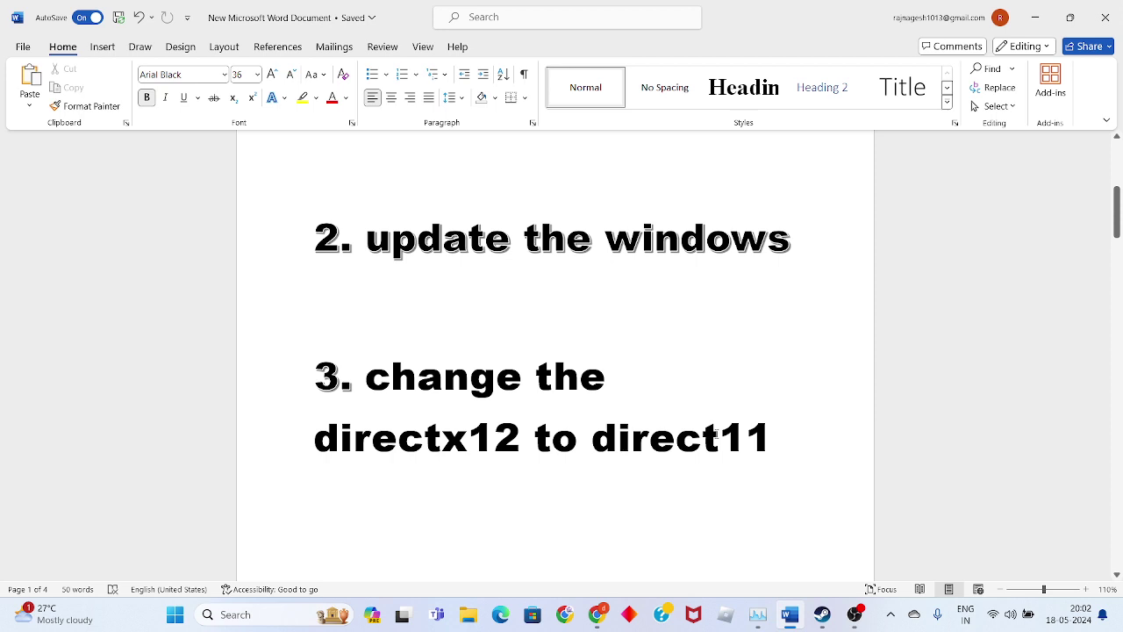
click(719, 435)
text(x)
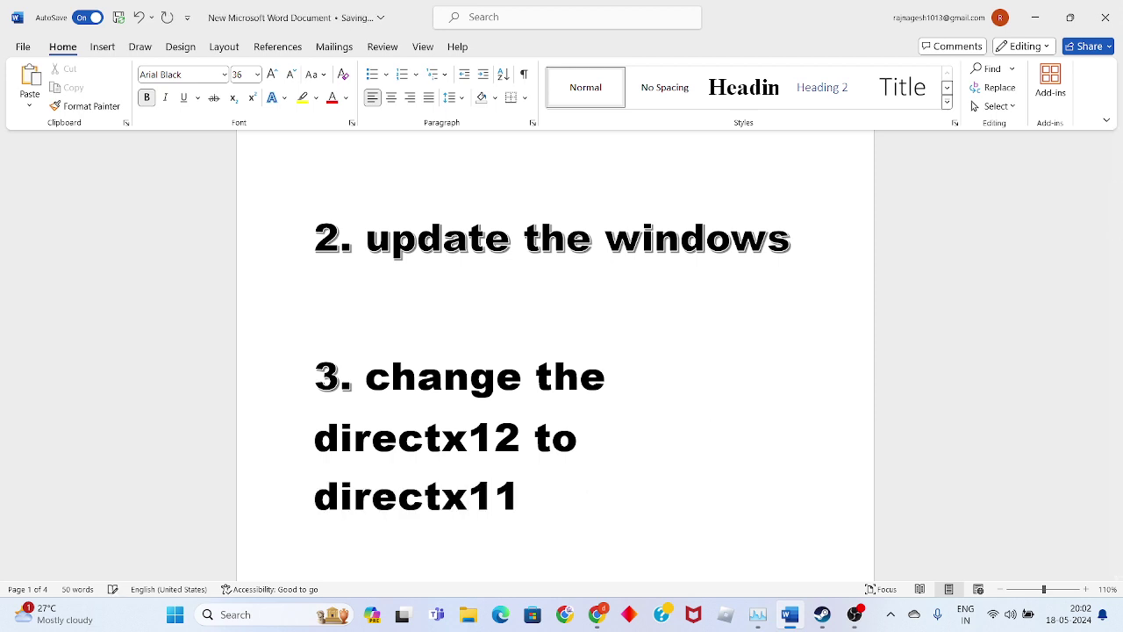
click(1036, 18)
- Edit Counter-Strike 2's Launch Options in Steam from -dx12 to -dx11 and close Properties
click(822, 614)
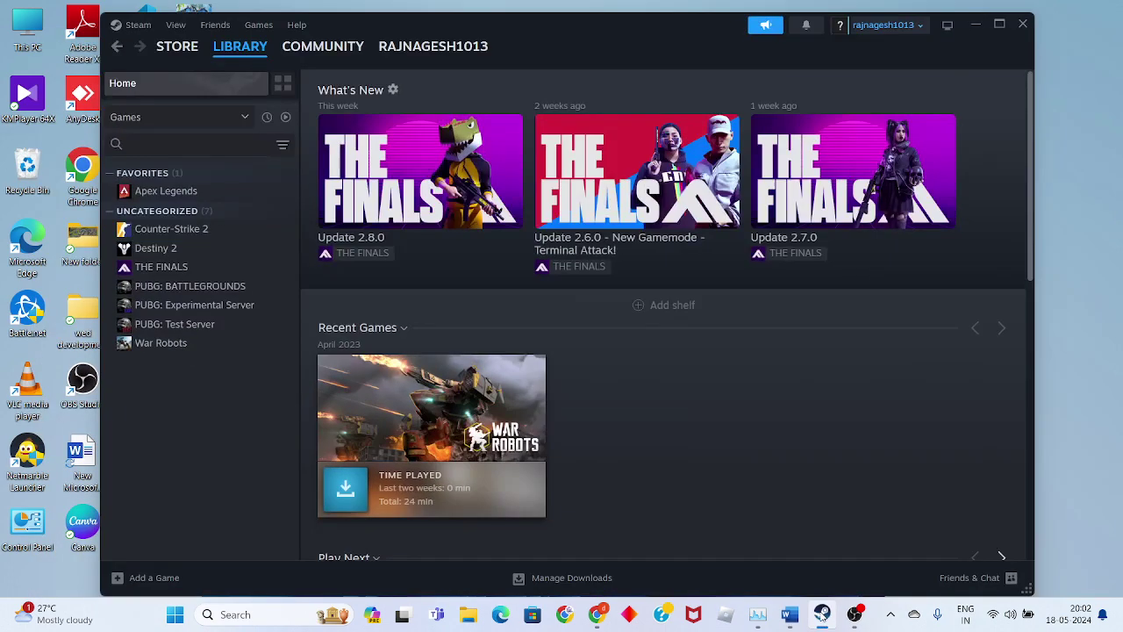
right_click(226, 228)
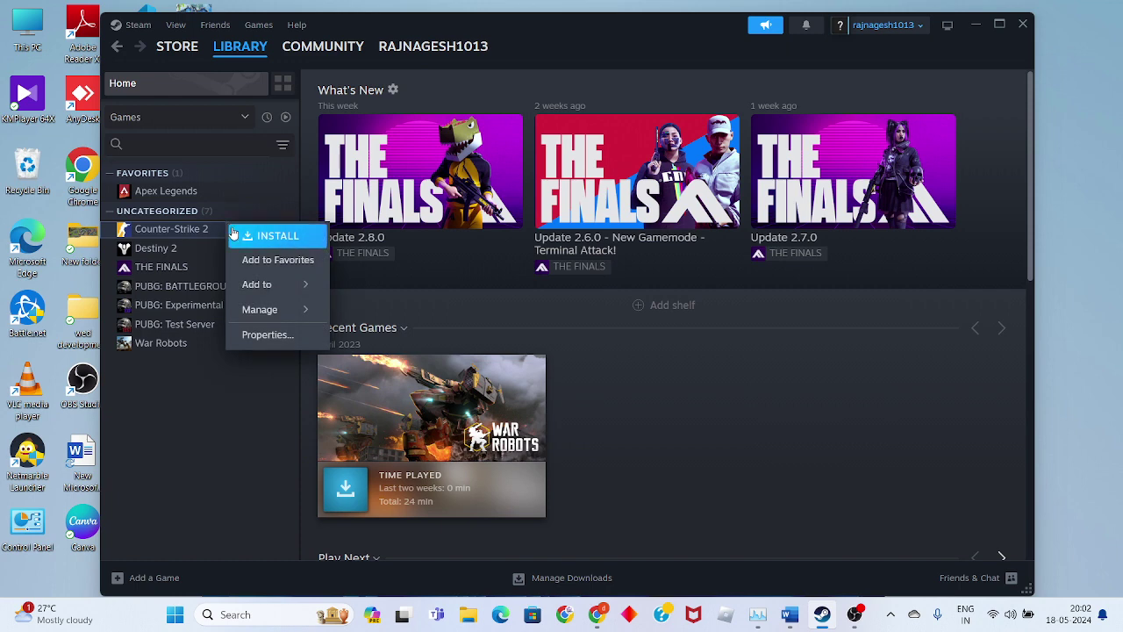
click(268, 334)
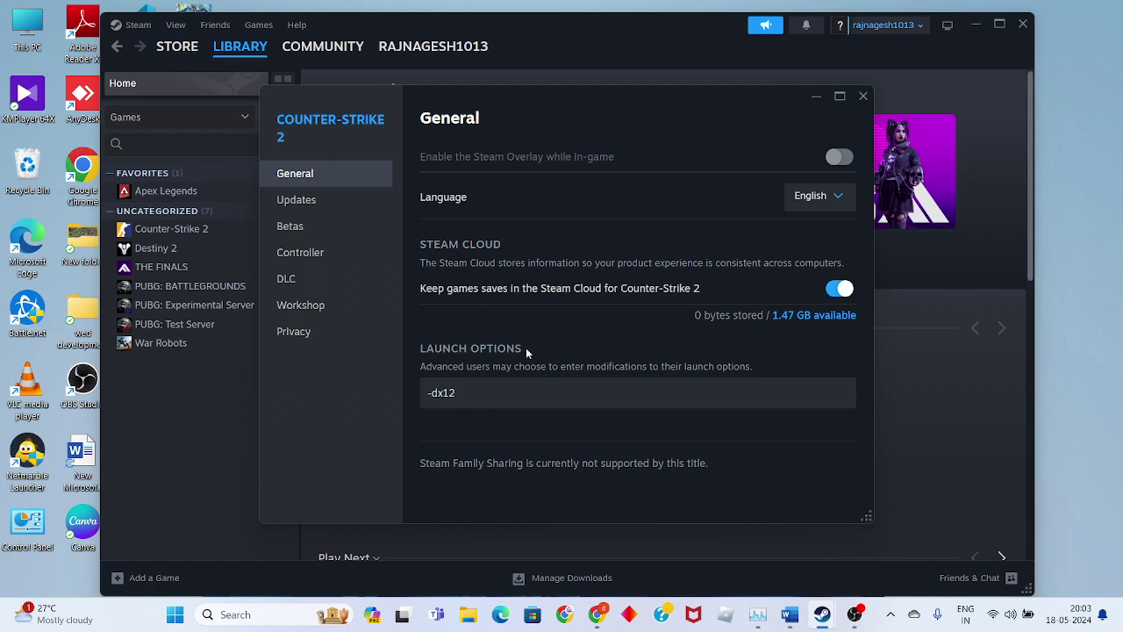
click(472, 395)
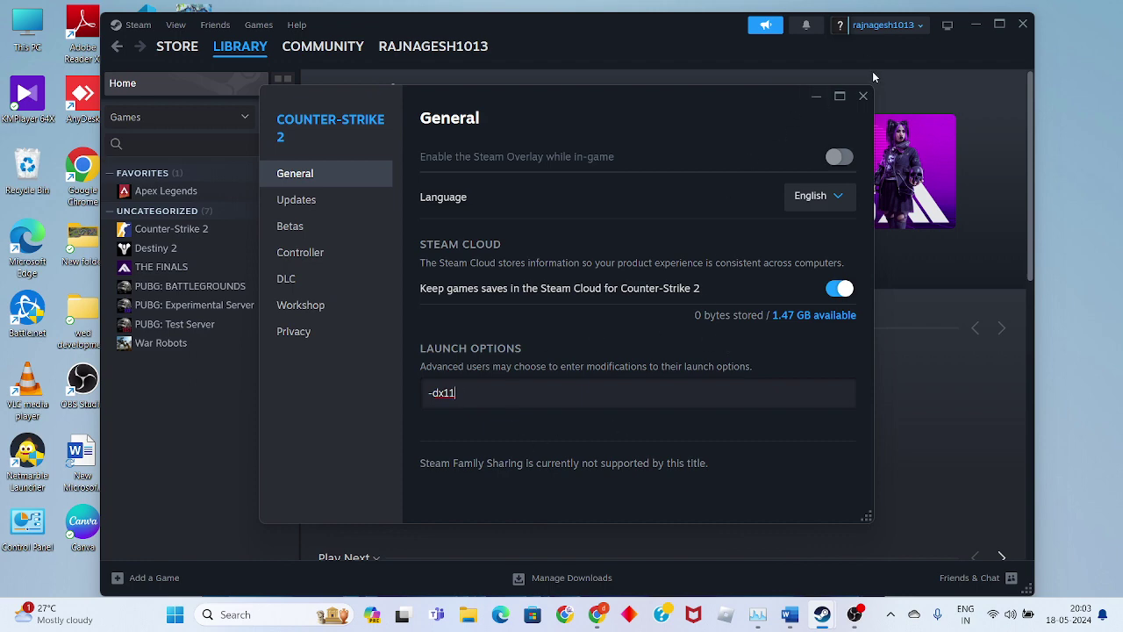
click(864, 95)
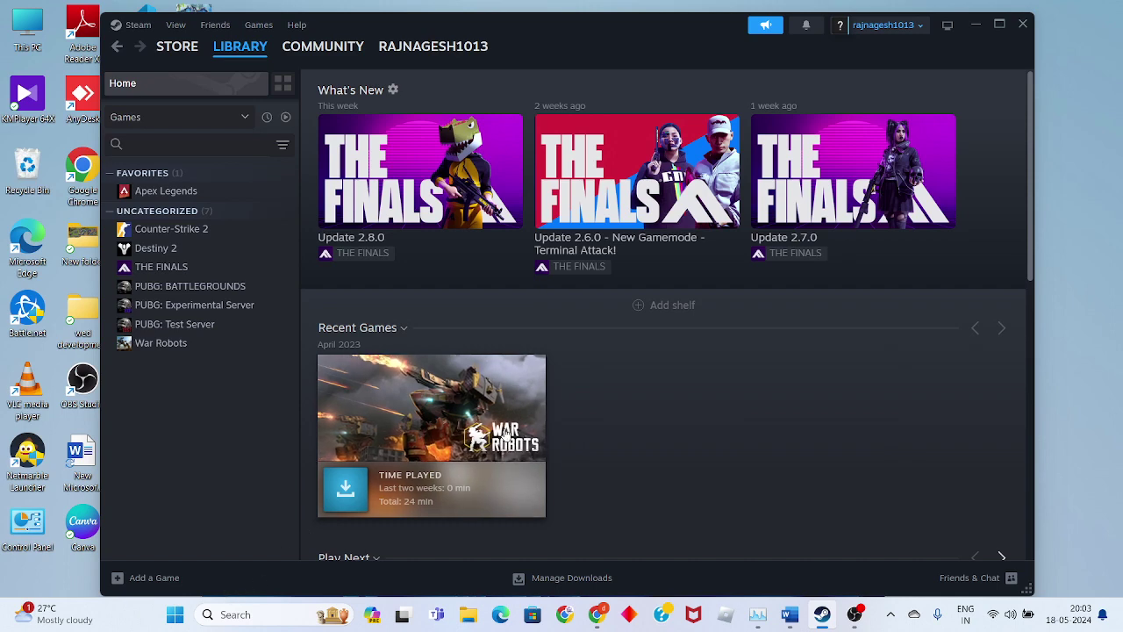
- Close Steam, show the Start menu's Restart power option, then dismiss the menu
click(1026, 24)
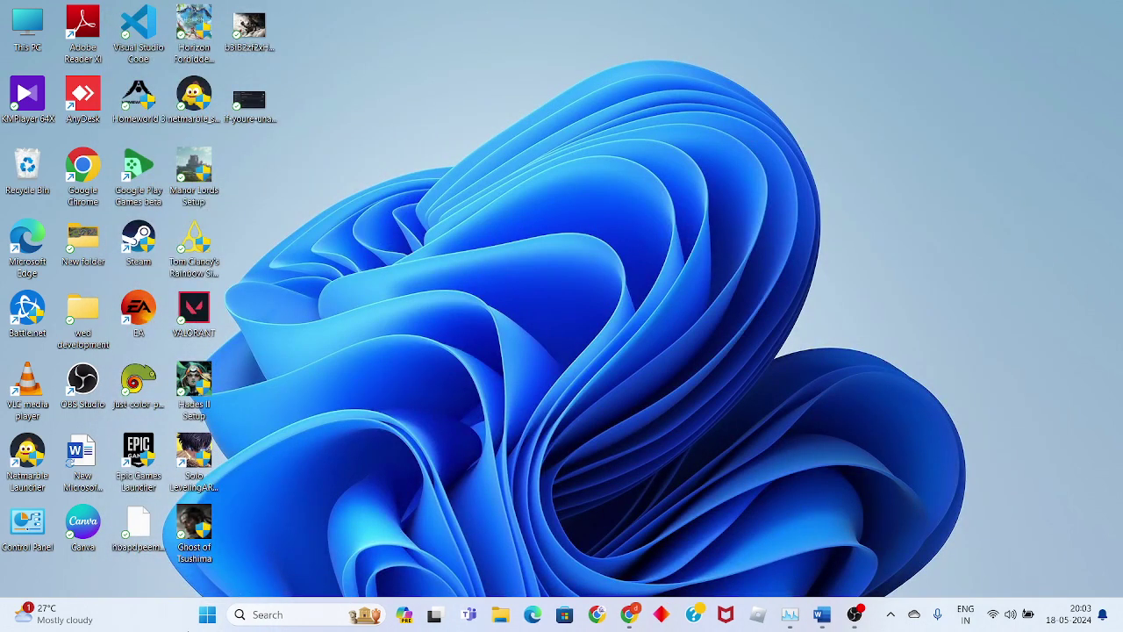
click(207, 614)
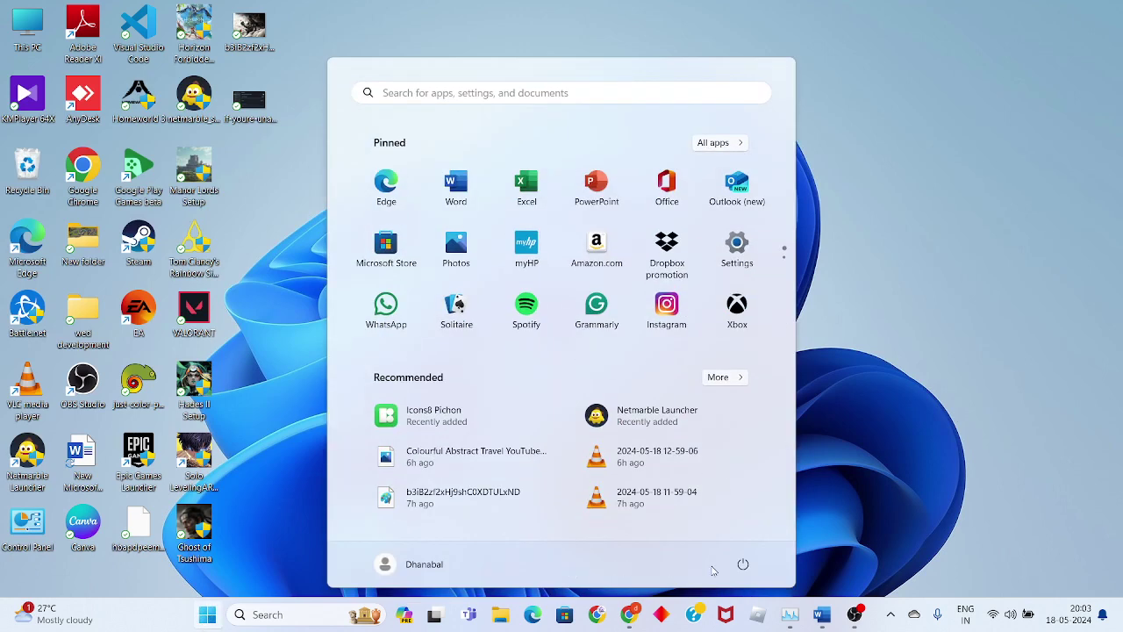
click(742, 564)
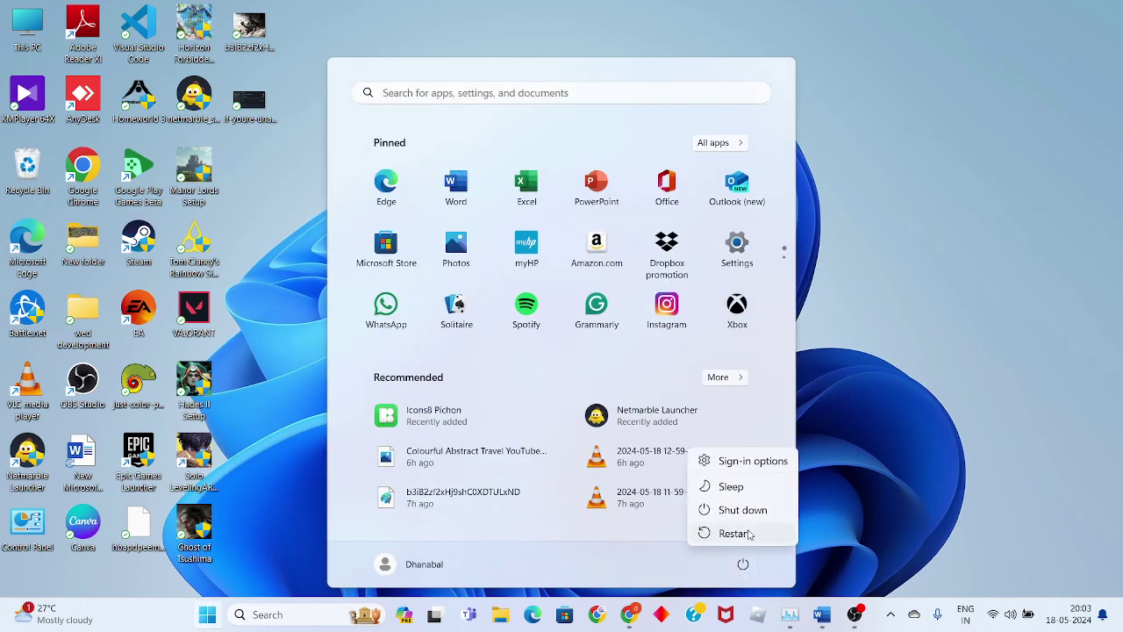
click(850, 373)
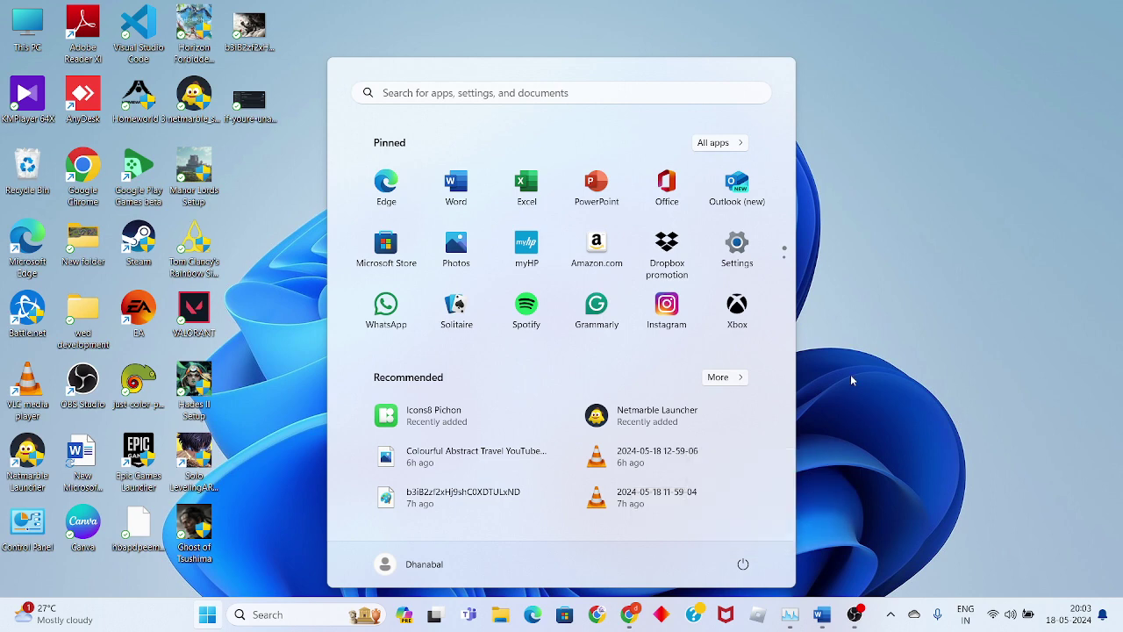
click(850, 374)
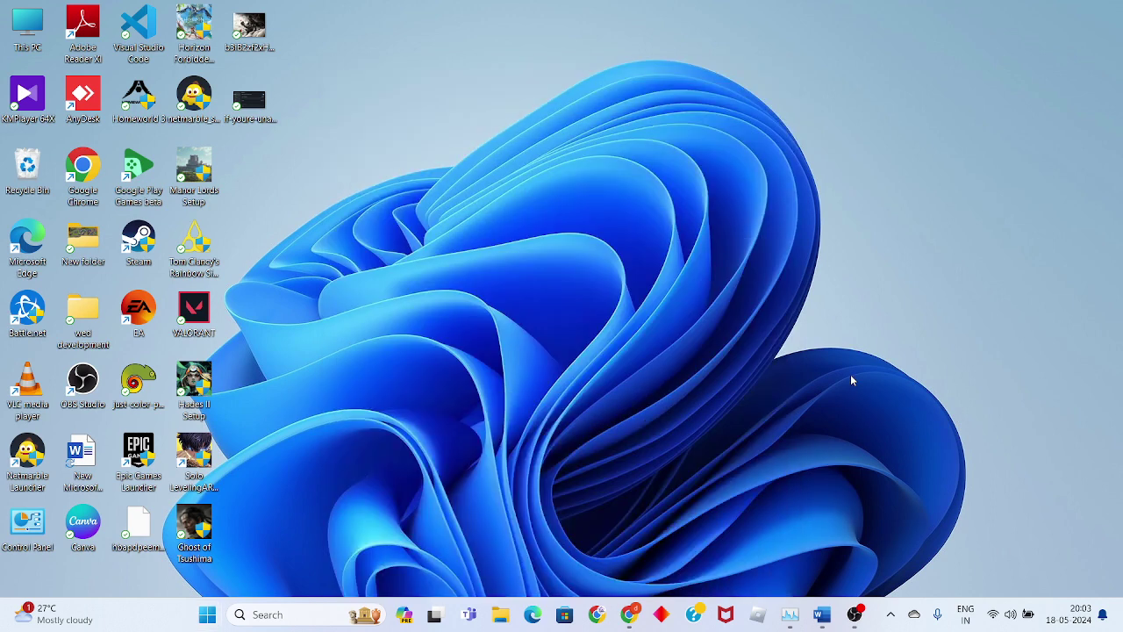